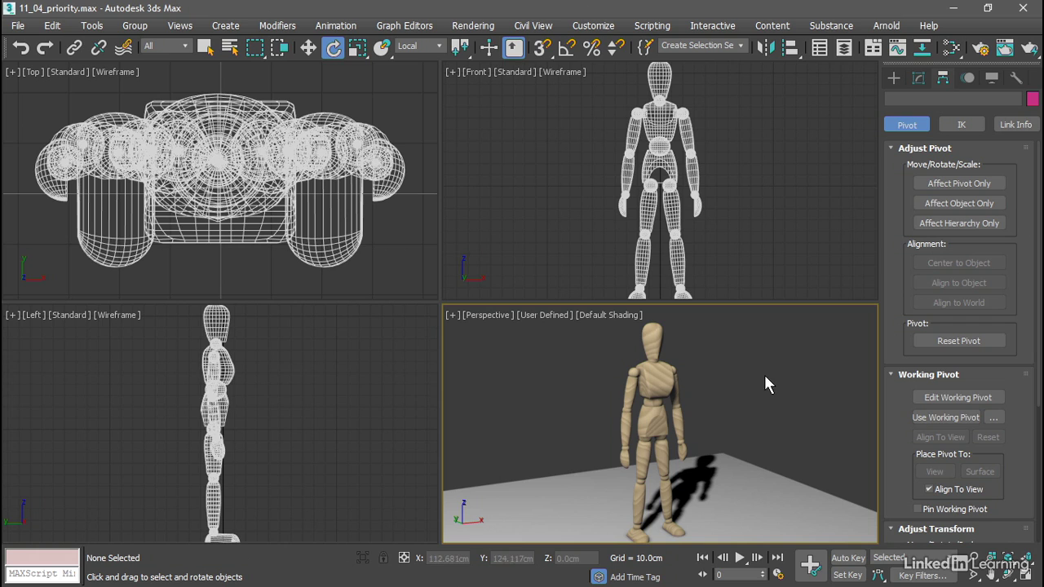
Step: Select the mannequin's right upper arm (shoulder right) in the Front viewport
left_click(632, 128)
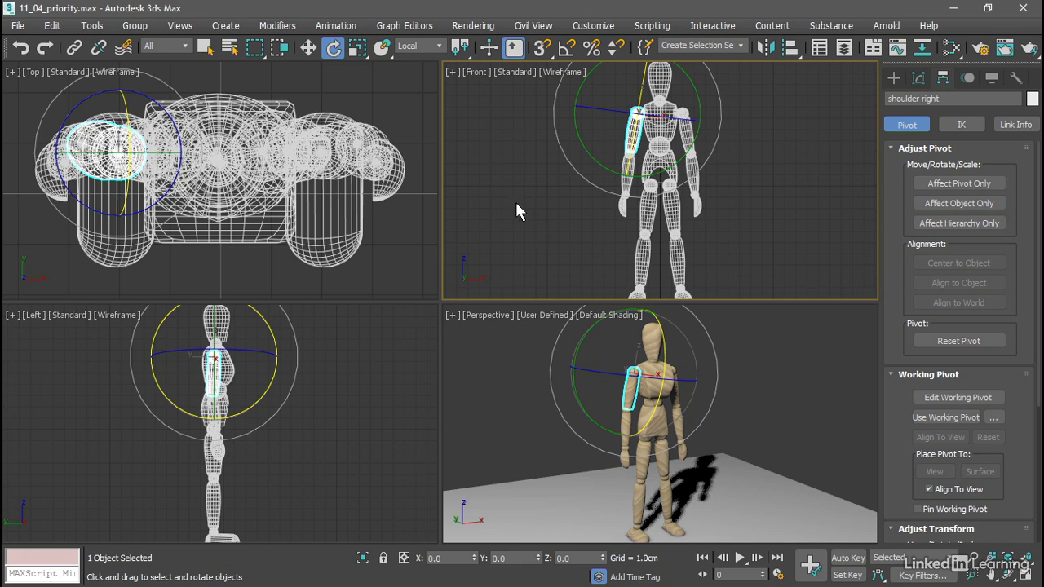
Step: Open the Rotate Transform Type-In over the Top view, test-rotate the shoulder locally, and undo
right_click(333, 48)
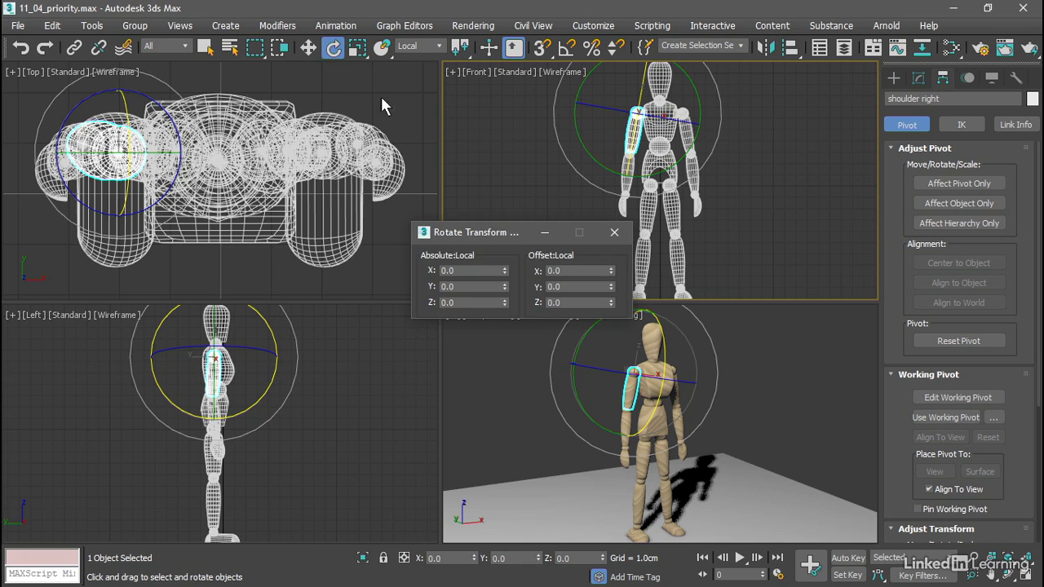
left_click_drag(498, 230, 360, 101)
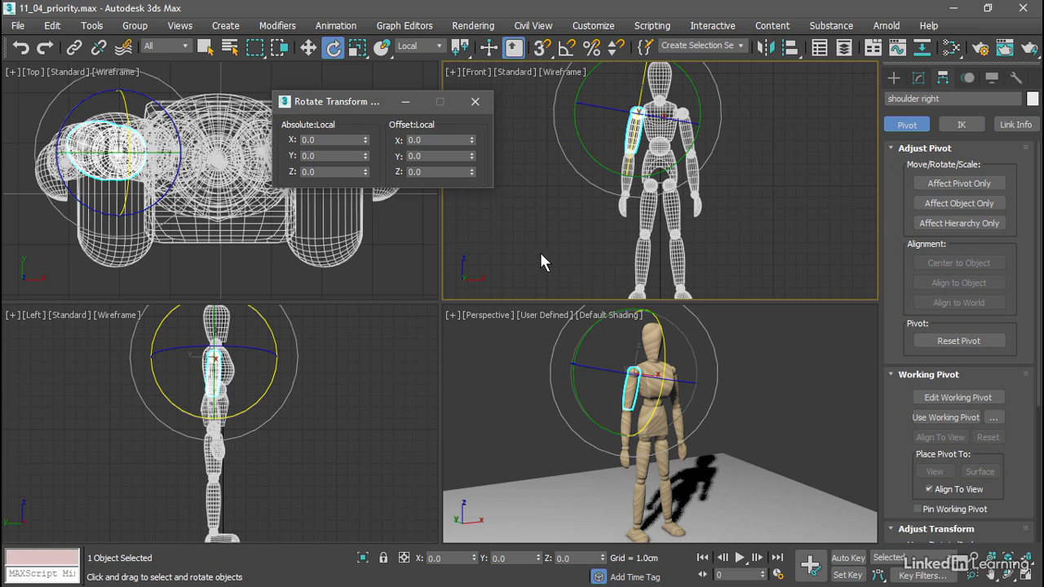
right_click(747, 349)
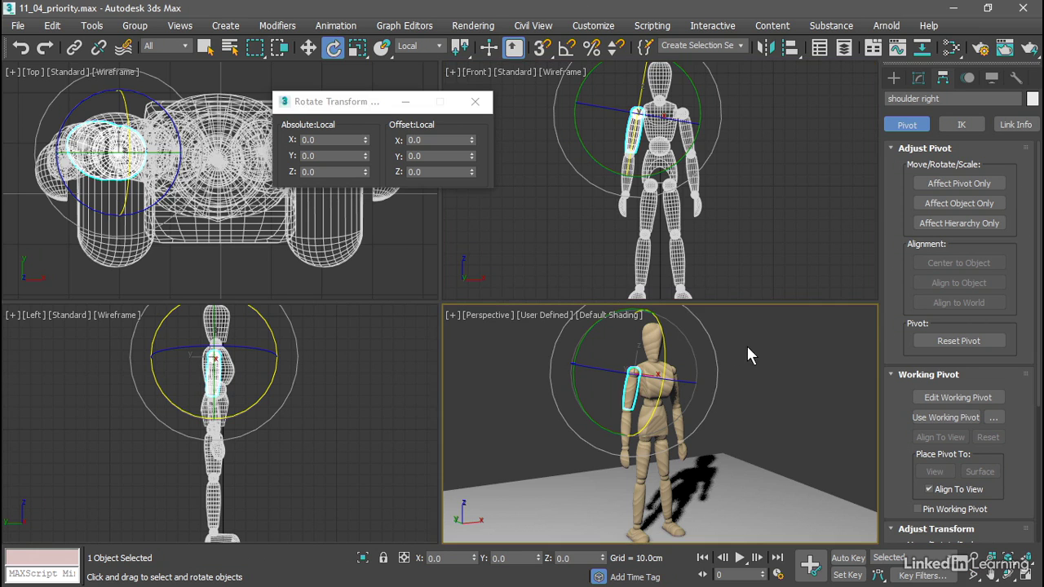
left_click_drag(662, 359, 667, 303)
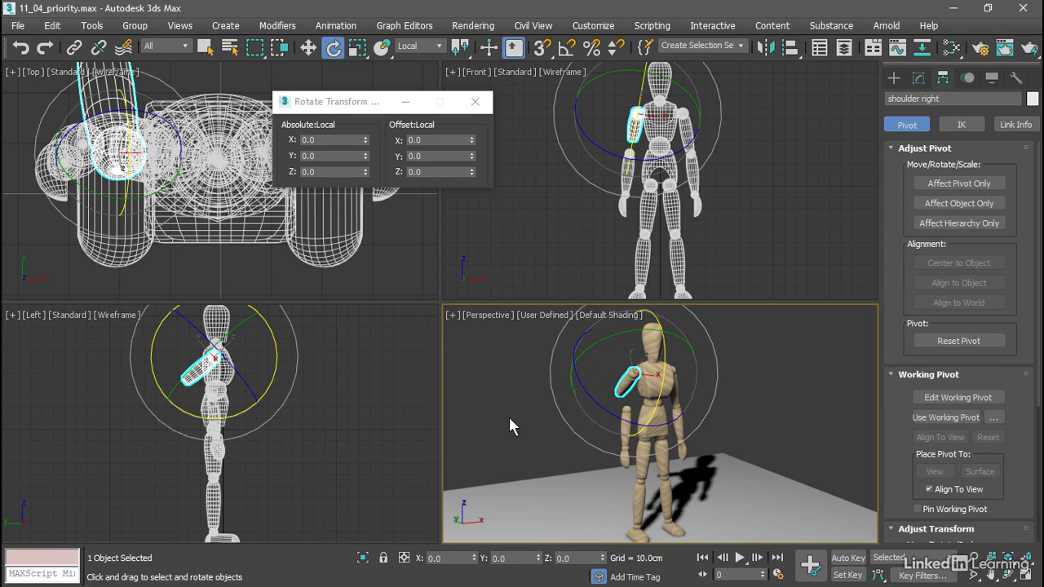
key("ctrl+z")
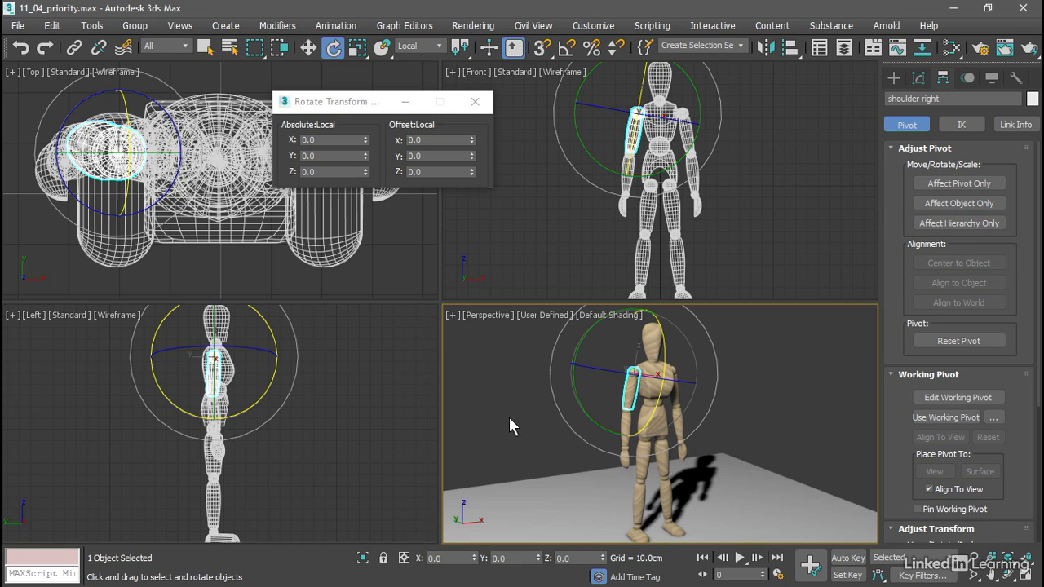
Step: Switch to World coordinates and rotate the shoulder to -38.44, 7.863, -6.198
left_click(437, 46)
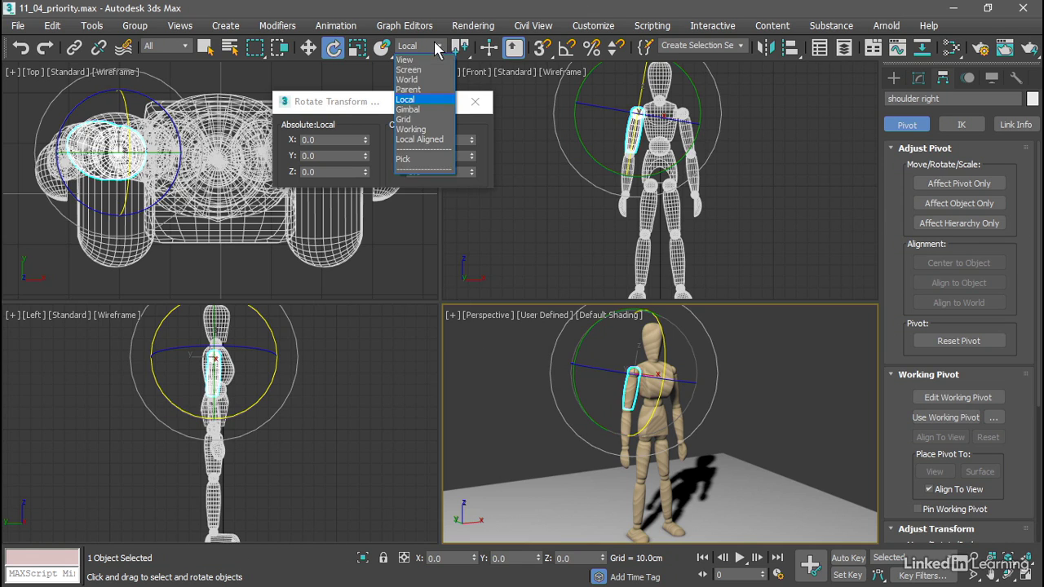
left_click(418, 79)
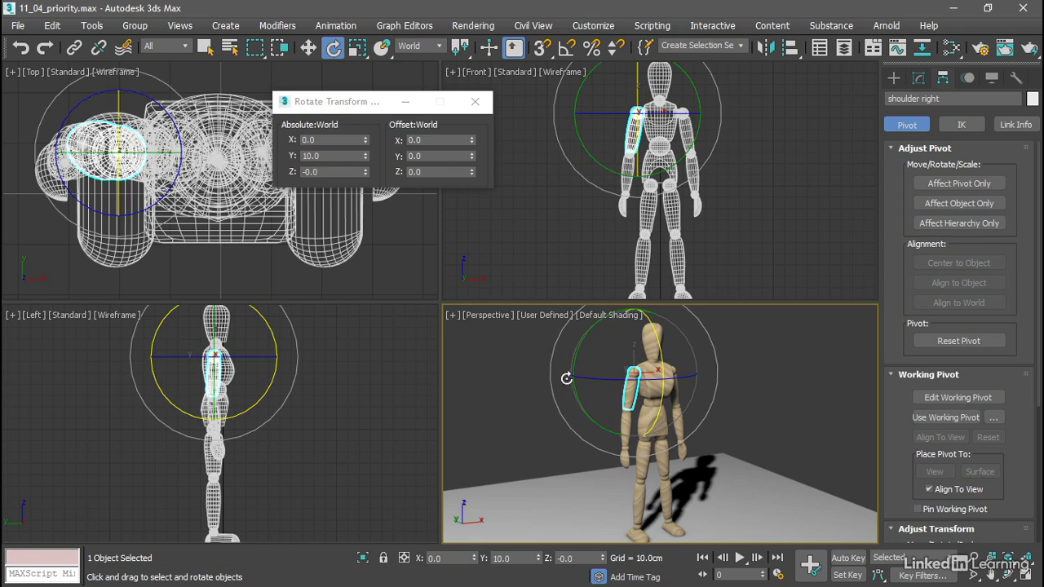
left_click_drag(664, 367, 646, 309)
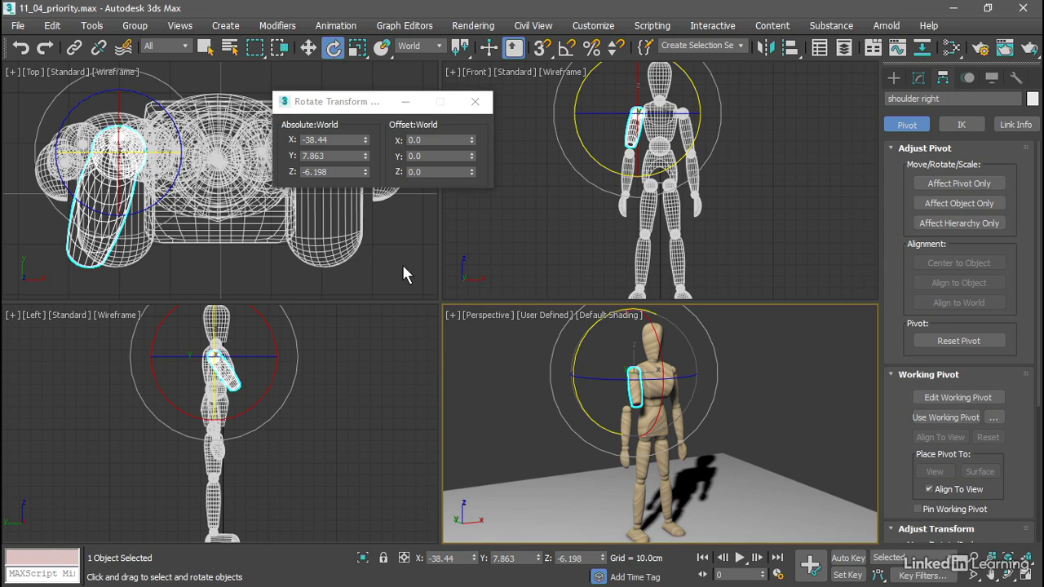
Step: Undo the world rotation and switch the reference coordinate system to Gimbal
key("ctrl+z")
right_click(396, 262)
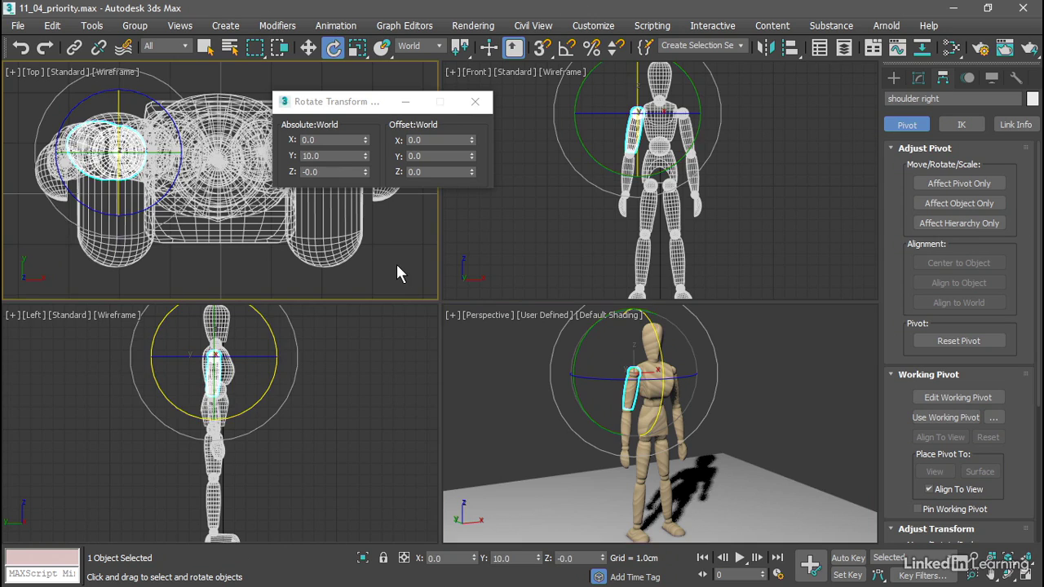
left_click(416, 47)
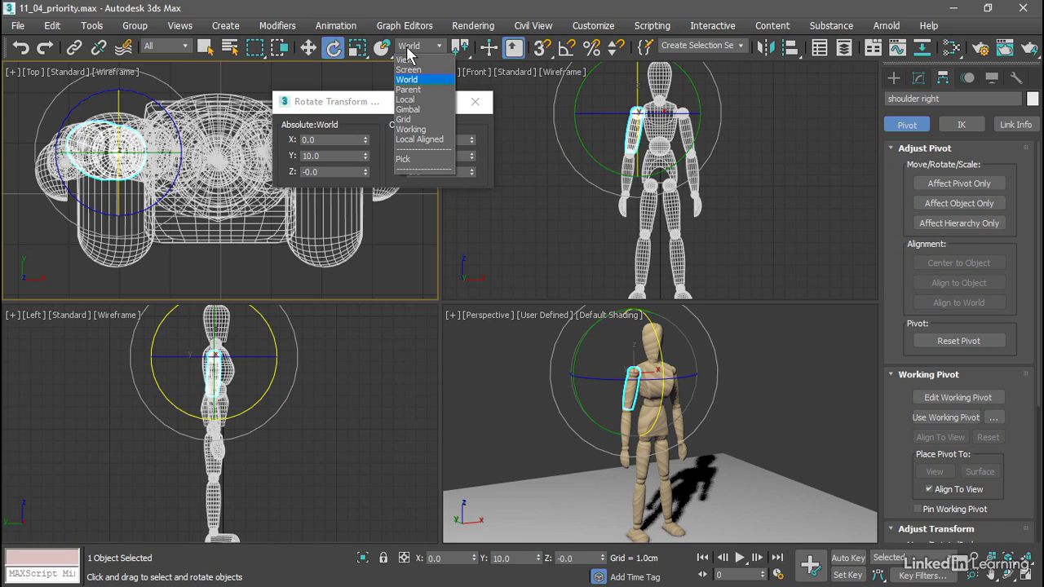
left_click(417, 109)
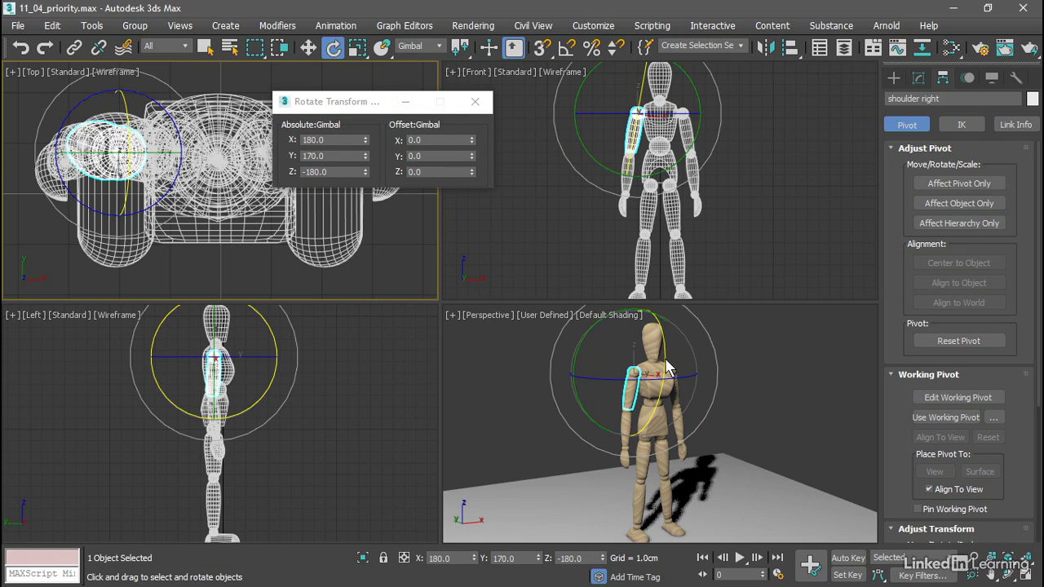
Step: Rotate the shoulder about its gimbal X axis to 169.544 in Perspective, then undo
right_click(734, 347)
left_click_drag(670, 355, 672, 323)
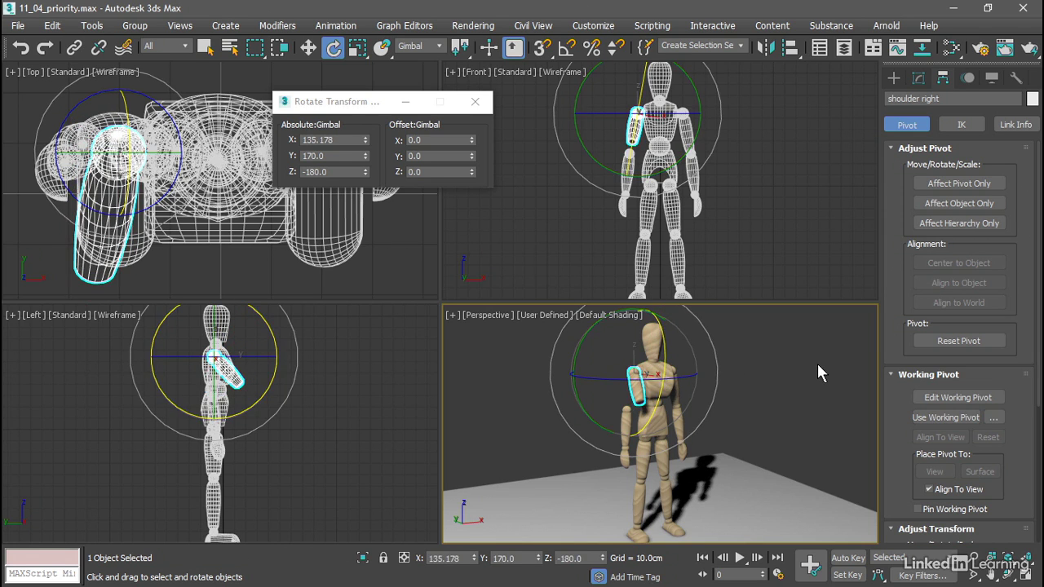
key("ctrl+z")
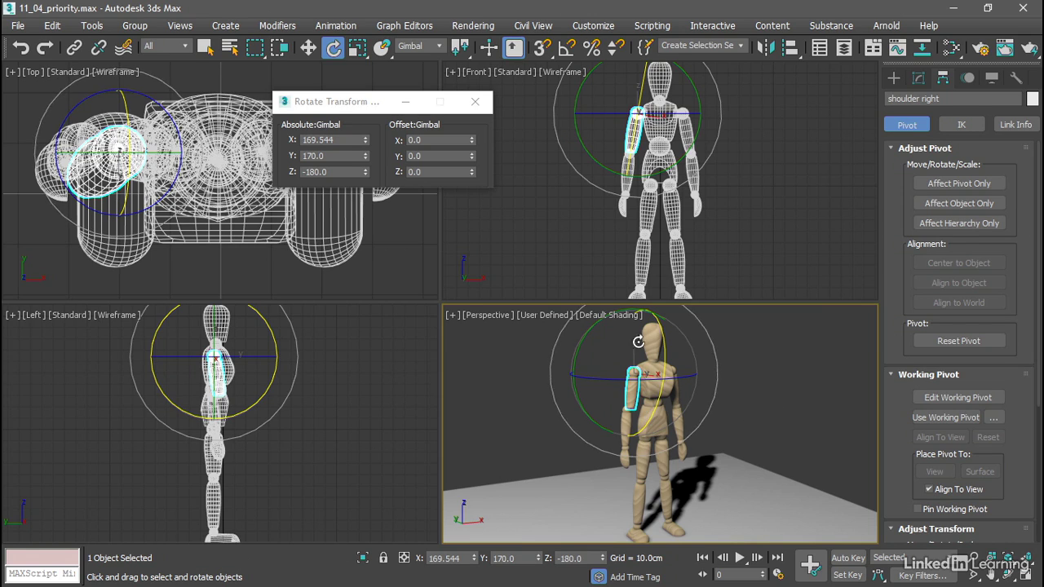
Step: Test-rotate the shoulder on gimbal Y, then undo back to 180, 170, -180
left_click_drag(575, 357, 520, 376)
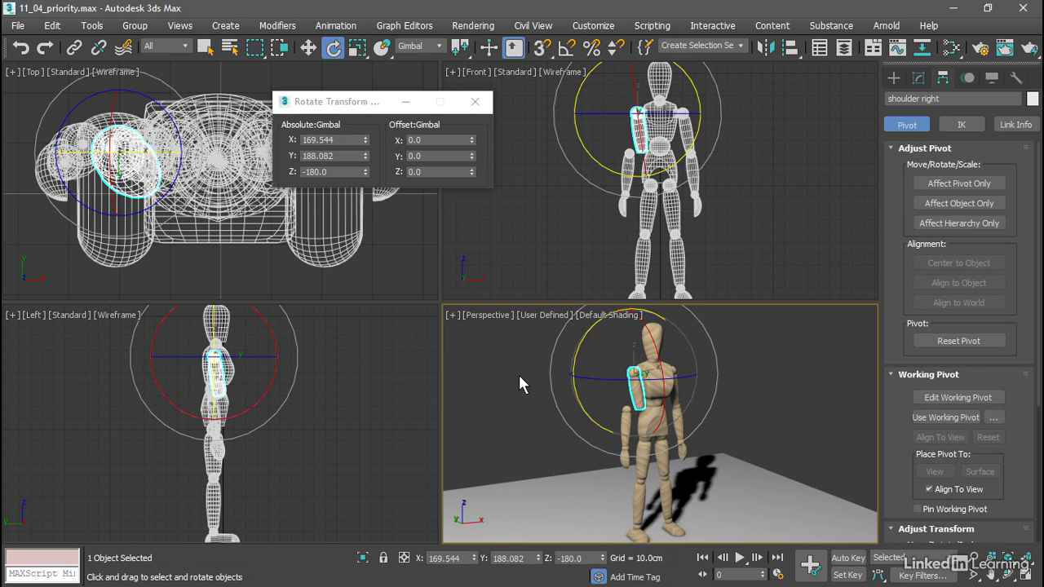
key("ctrl+z")
key("ctrl+z")
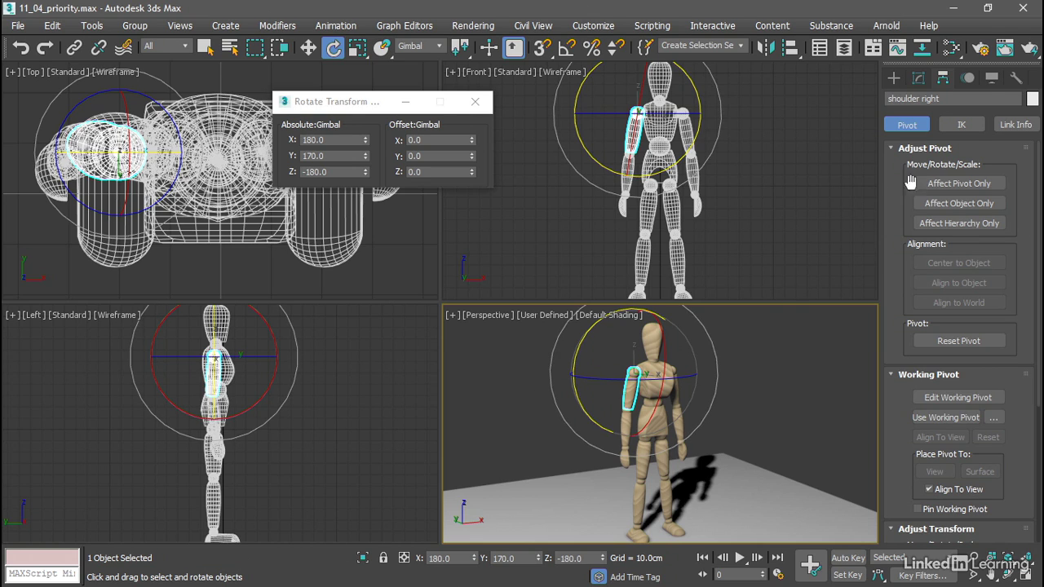
Step: In the Motion panel's Rotation controller, change the Euler axis order from XYZ to ZXY
left_click(968, 77)
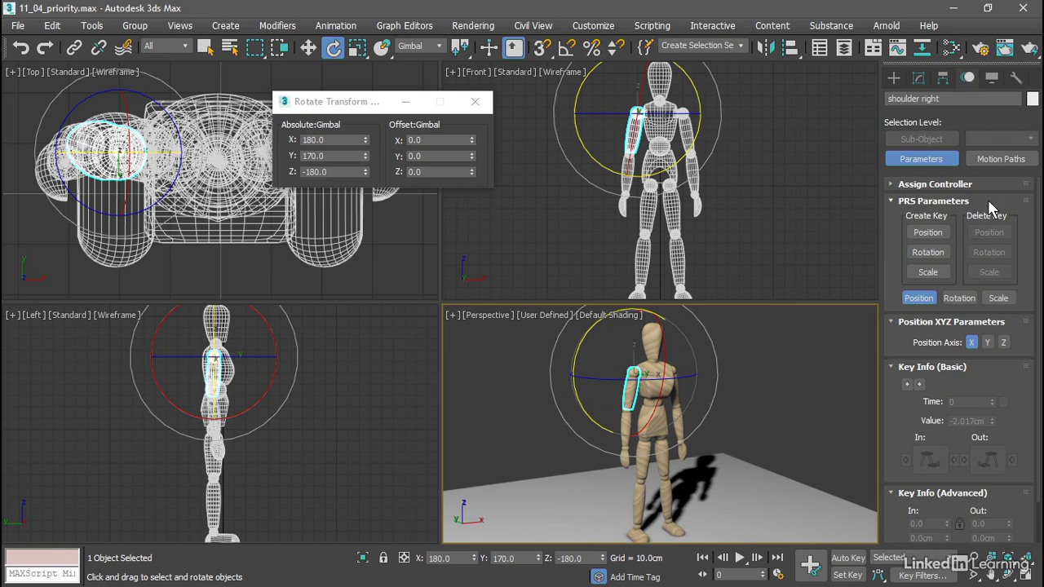
left_click_drag(987, 199, 965, 303)
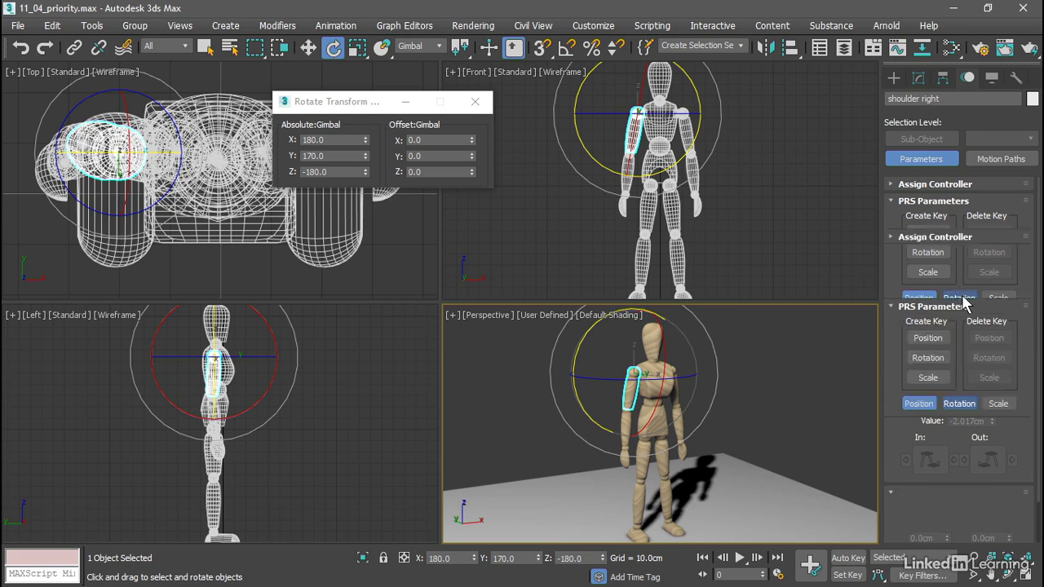
left_click(963, 299)
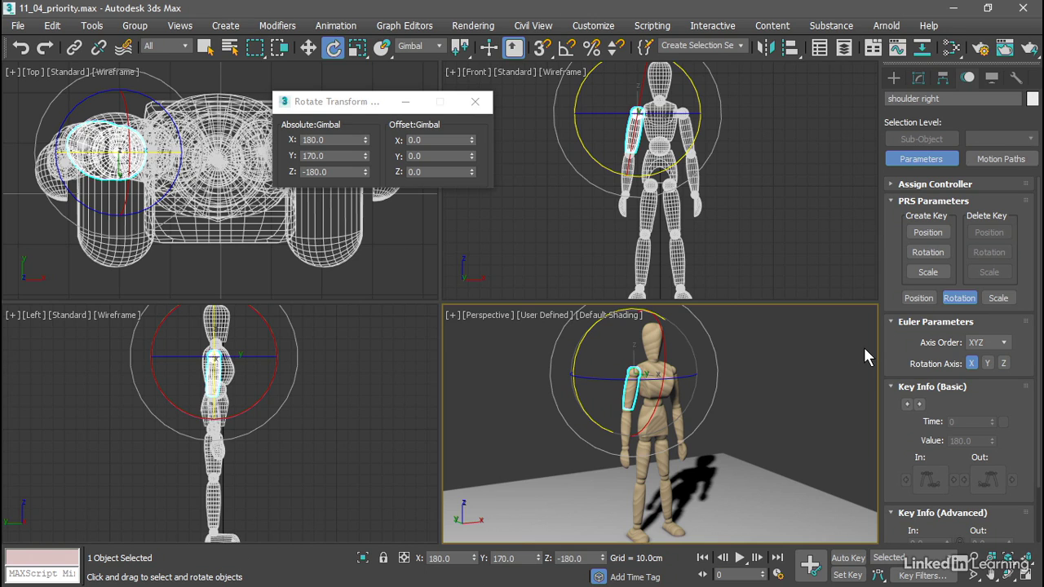
left_click(1002, 344)
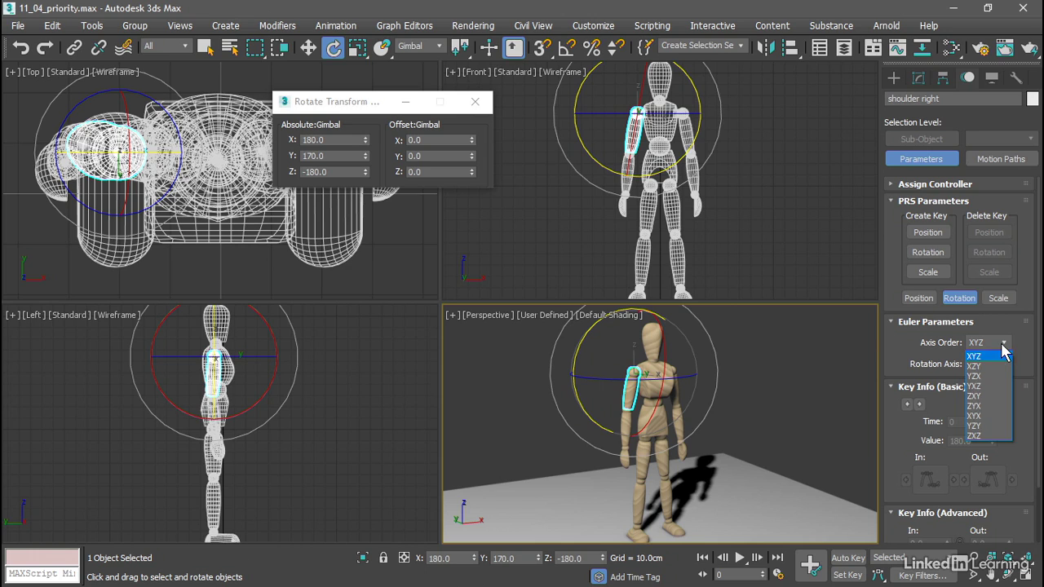
left_click(992, 396)
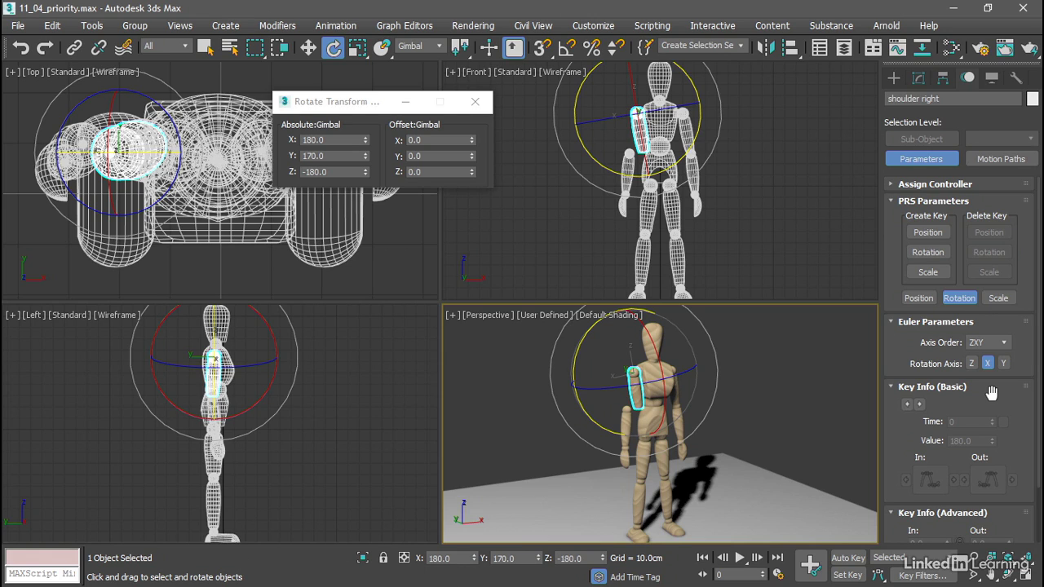
Step: Enable Angle Snap and rotate the shoulder on gimbal Y from 170 to 190 in Front
left_click(566, 48)
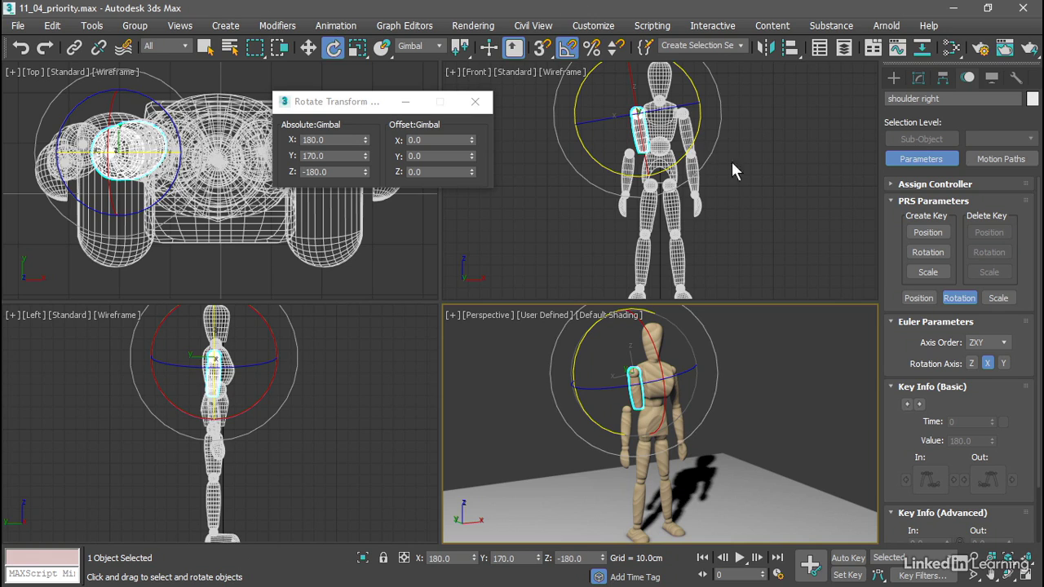
right_click(758, 114)
left_click_drag(692, 79, 697, 96)
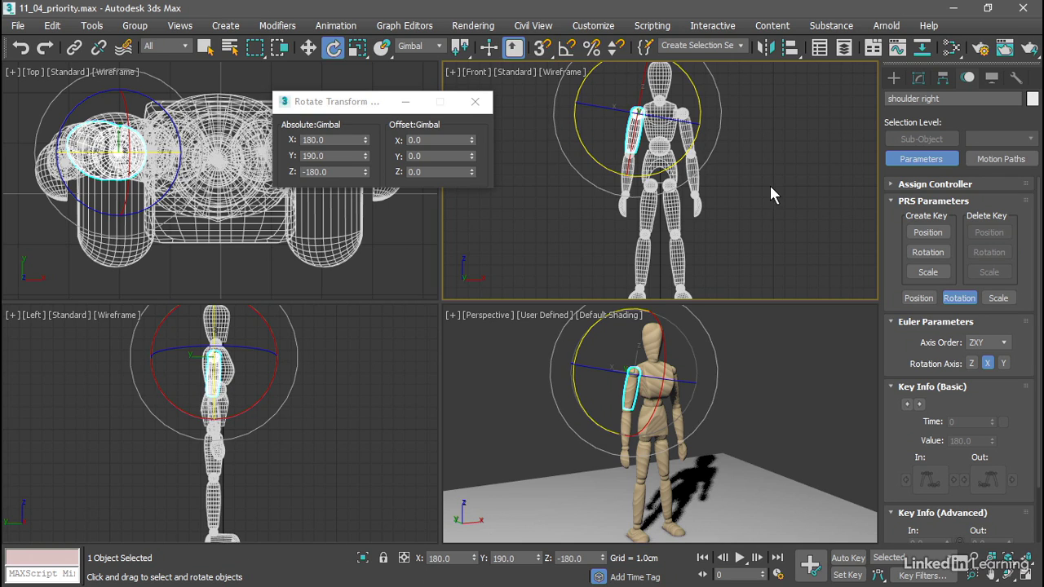
Step: Dolly the Perspective view closer and raise the arm on gimbal X to 213.777
middle_click(760, 361)
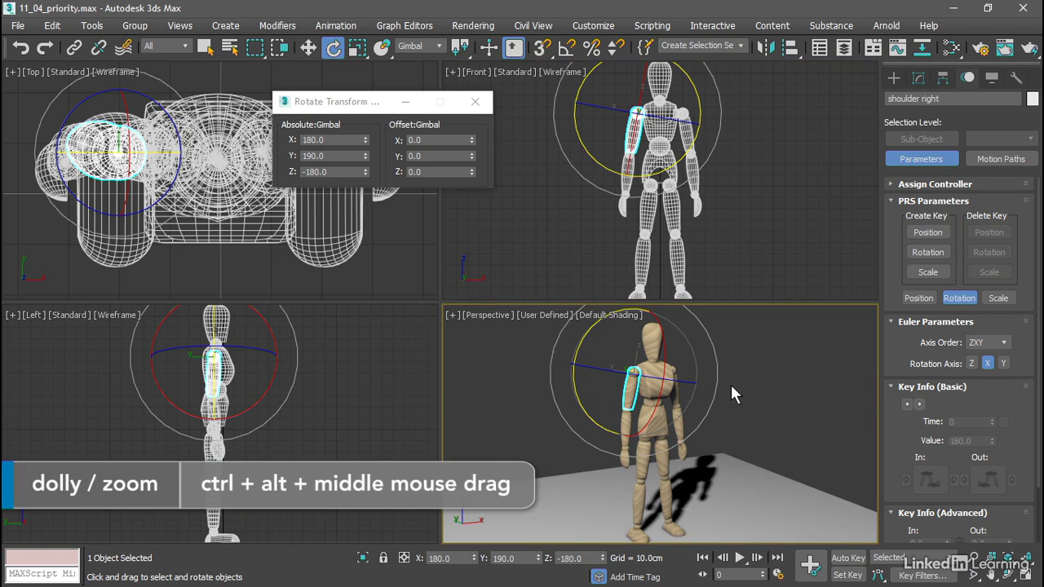
middle_click_drag(730, 382, 780, 378, "ctrl+alt")
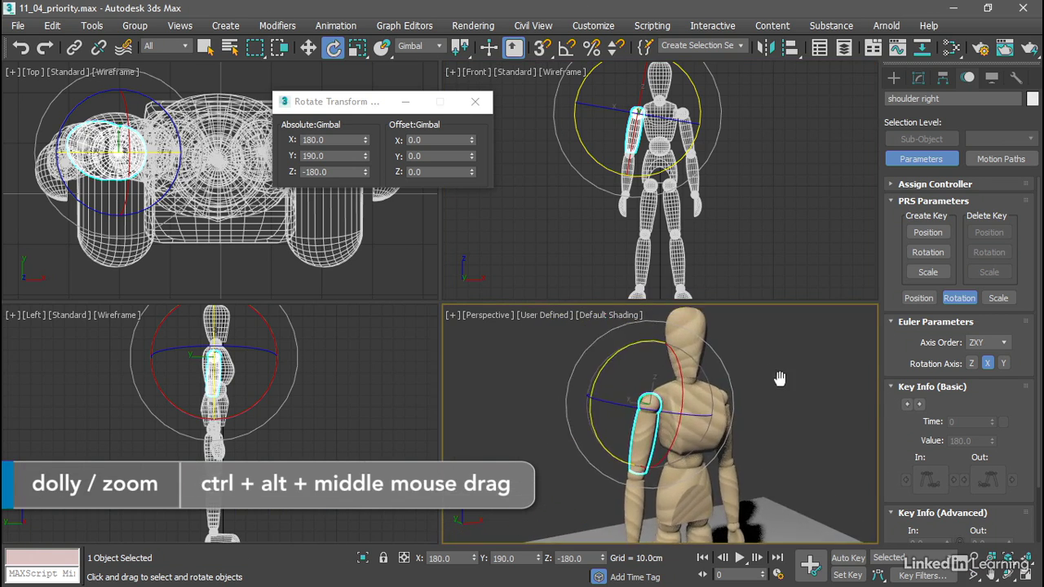
left_click_drag(682, 395, 672, 346)
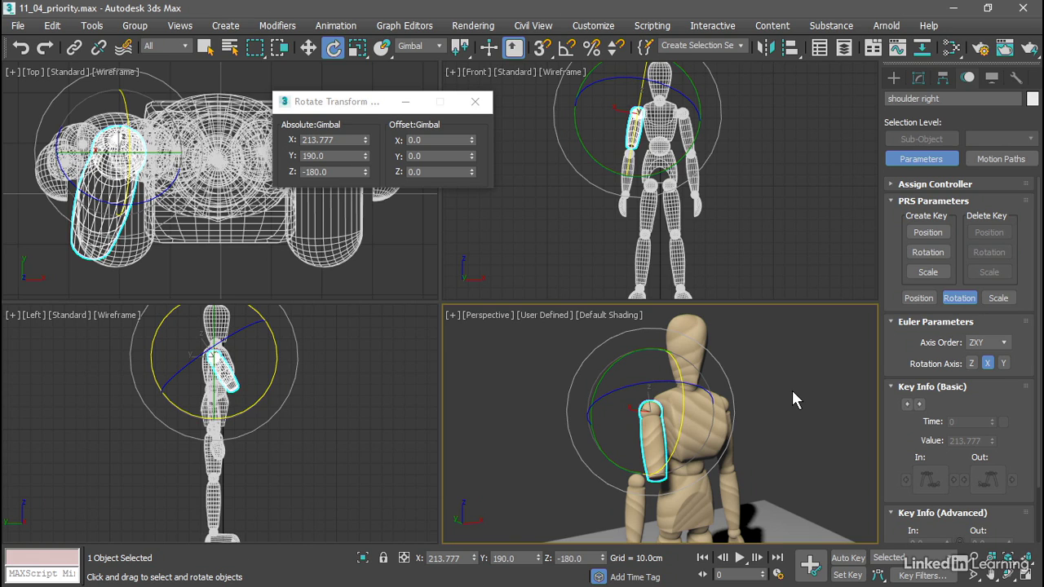
Step: Undo the raise back to X 180, orbit the view, test-rotate on Y and X, then undo
key("ctrl+z")
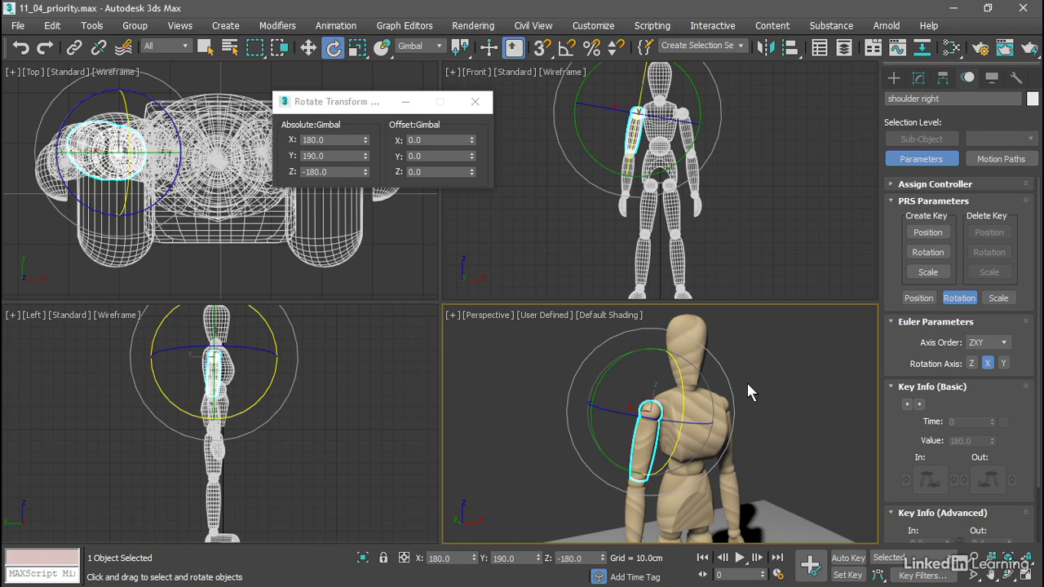
middle_click_drag(746, 380, 785, 383, "alt")
left_click_drag(613, 390, 612, 342)
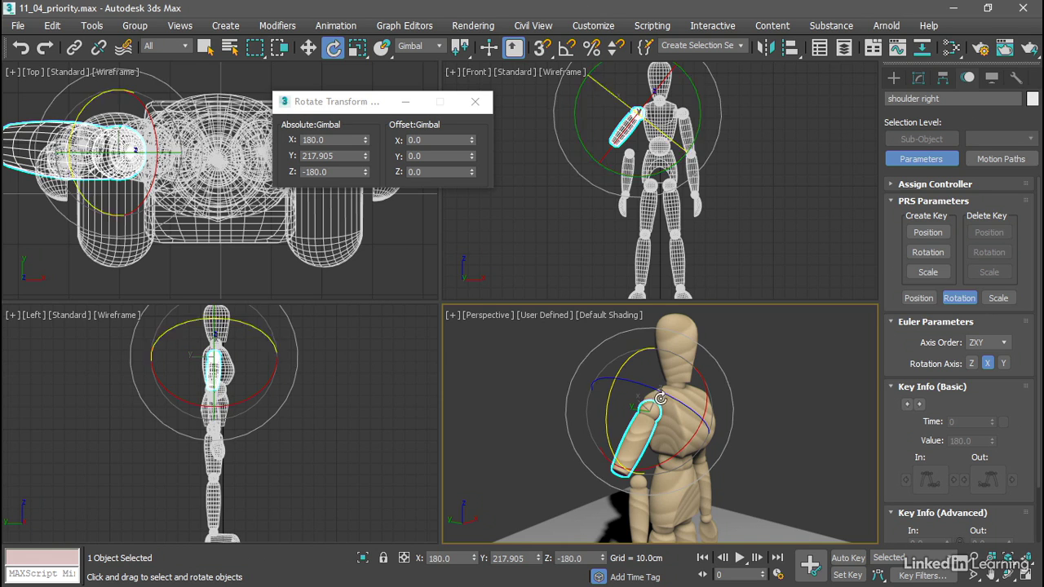
left_click_drag(683, 448, 760, 447)
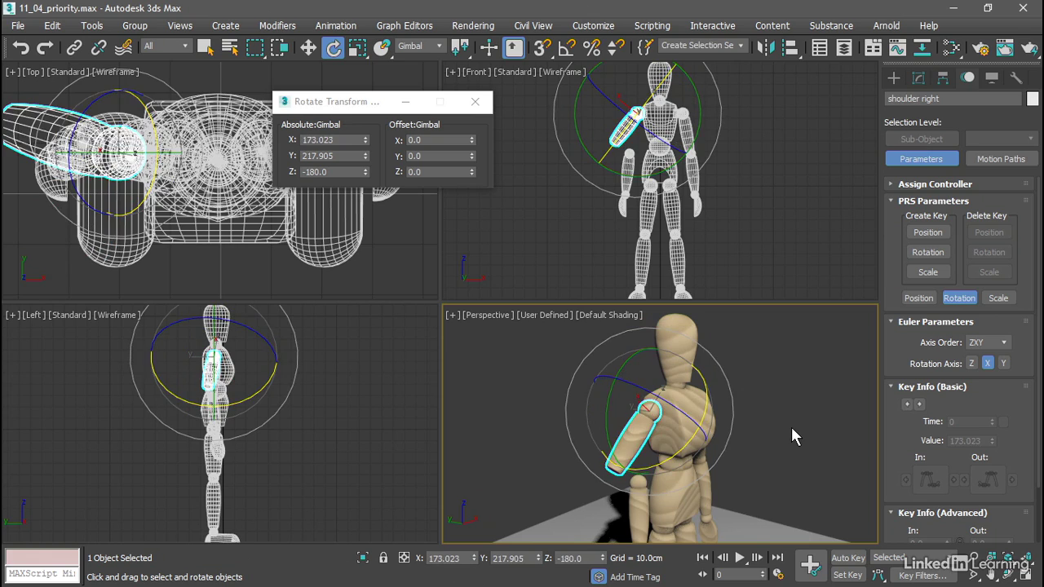
key("ctrl+z")
key("ctrl+z")
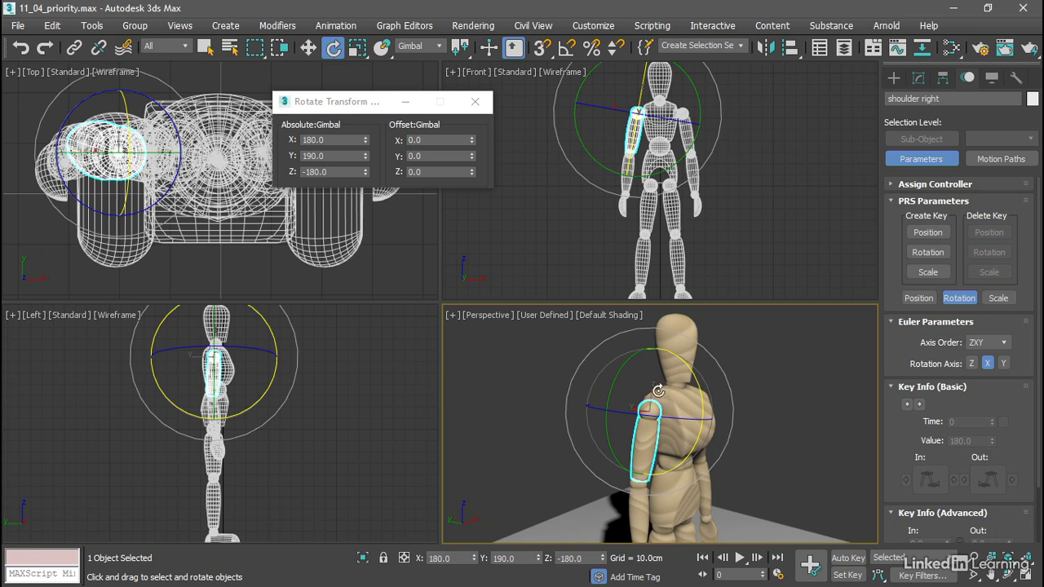
Step: Test small Y and Z twists of the arm, then undo back to 180, 190, -180
left_click_drag(609, 385, 697, 357)
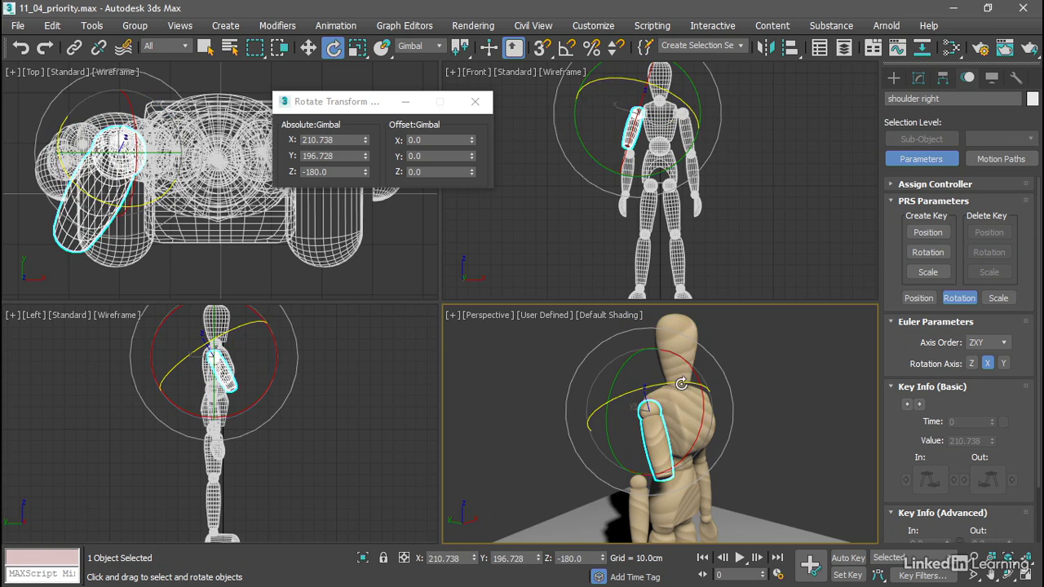
left_click_drag(635, 391, 692, 386)
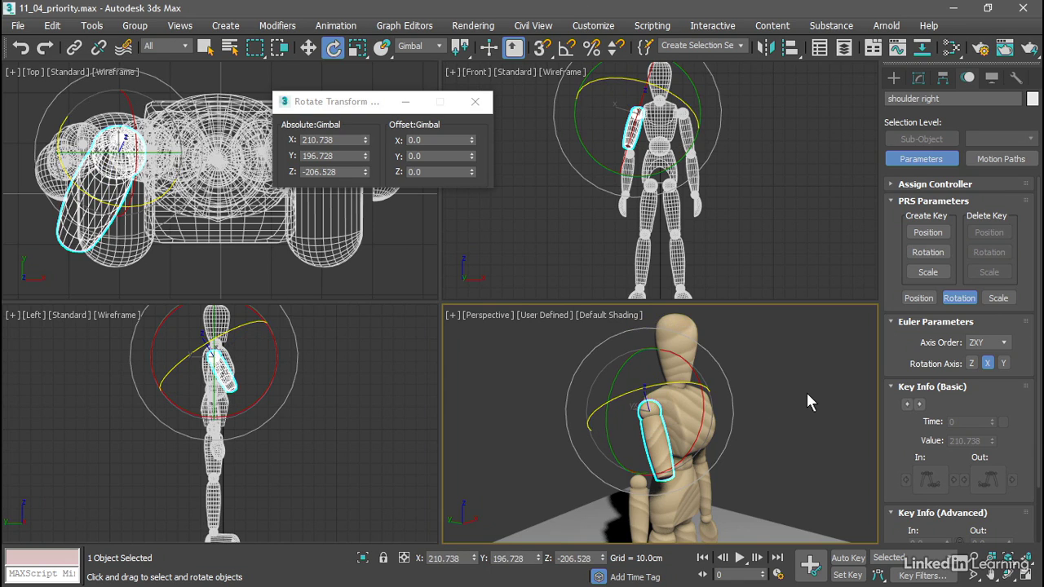
key("ctrl+z")
key("ctrl+z")
key("ctrl+z")
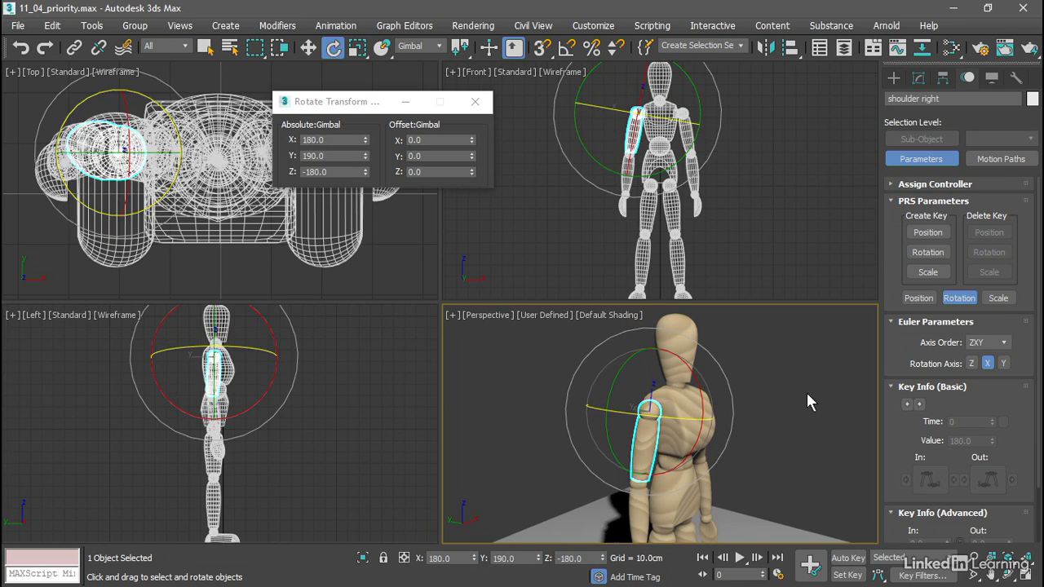